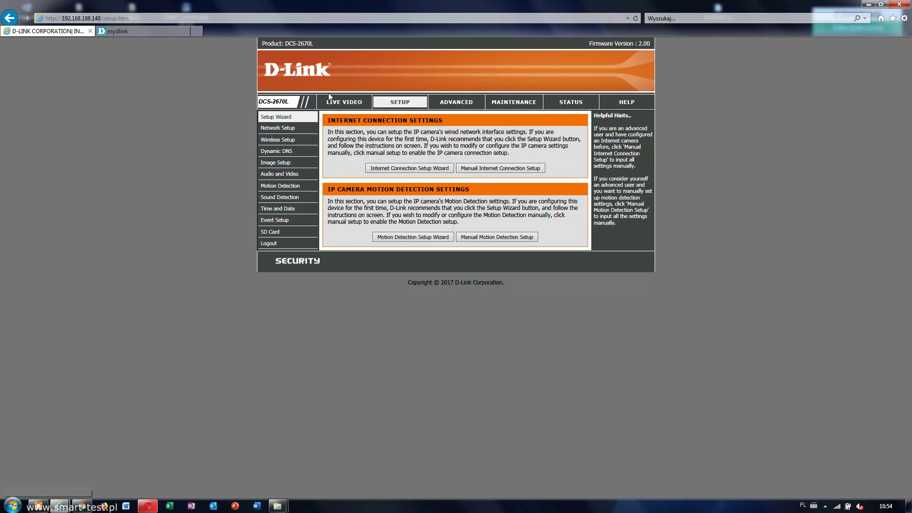
Open the camera's image setup and examine the white balance and exposure mode options, leaving both on Auto.
click(282, 165)
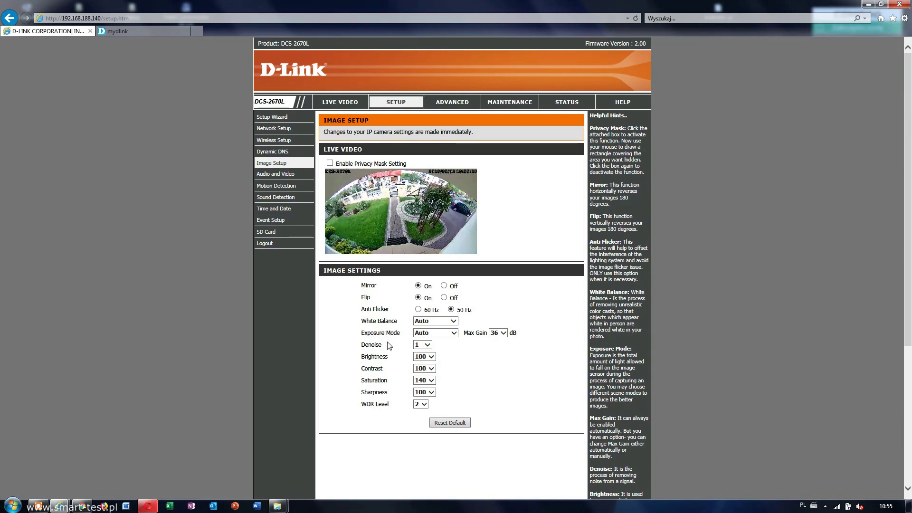
click(454, 323)
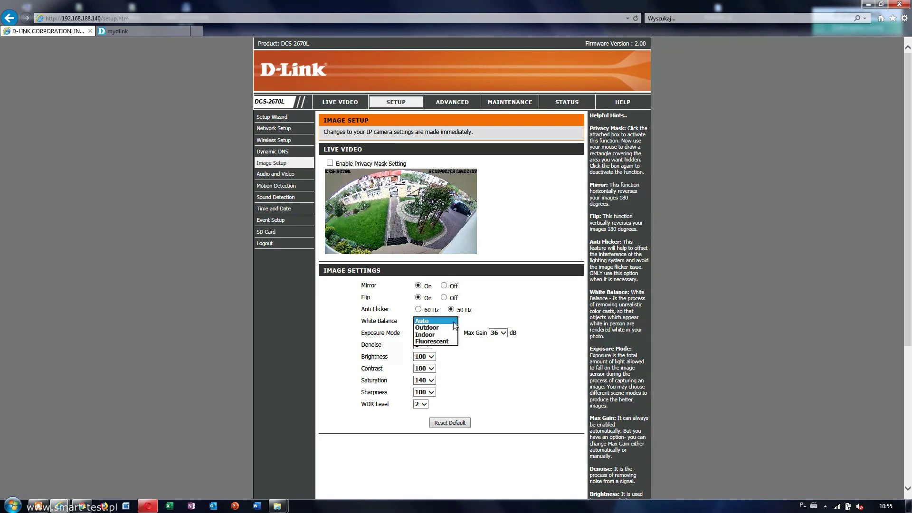
click(444, 322)
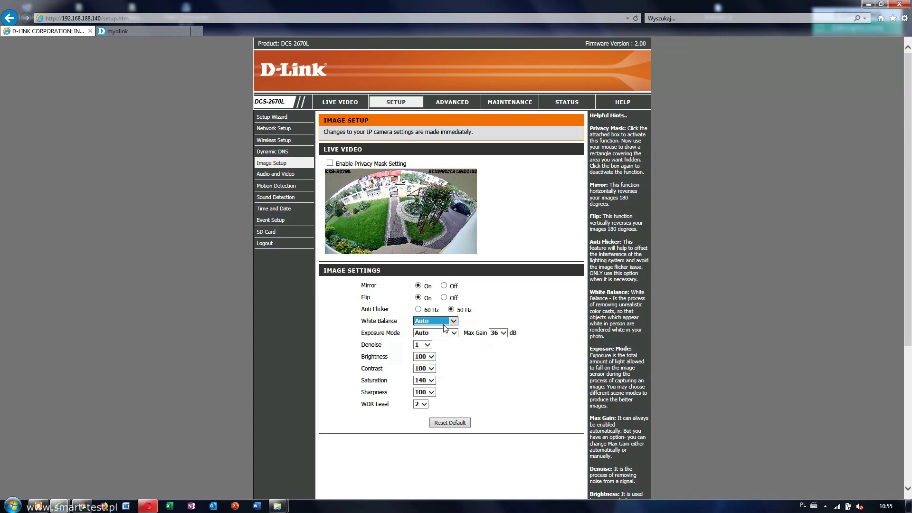
click(445, 333)
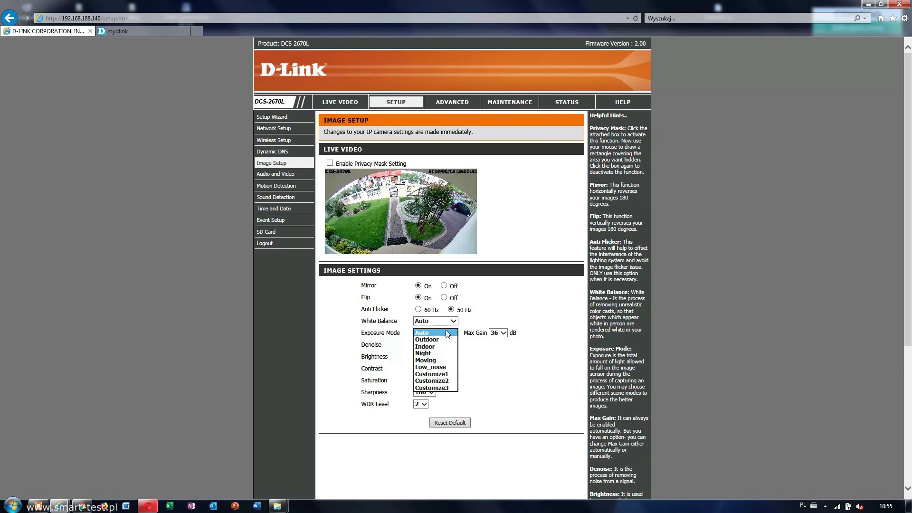
click(445, 333)
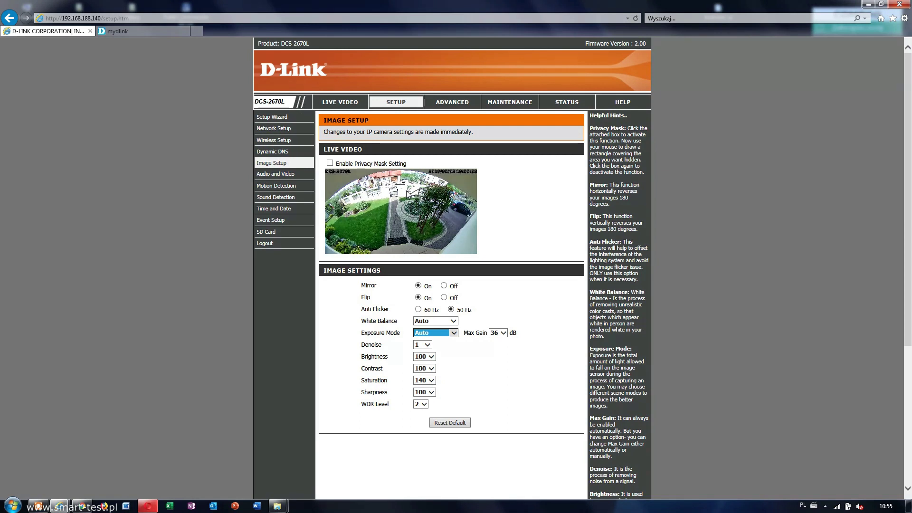
Review the camera's audio and video, motion detection, sound detection, and time and date settings.
click(274, 176)
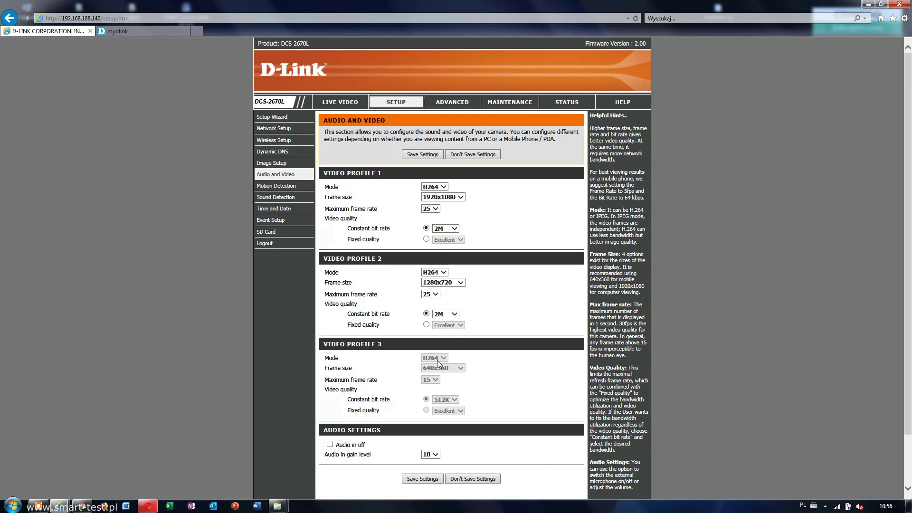
click(265, 187)
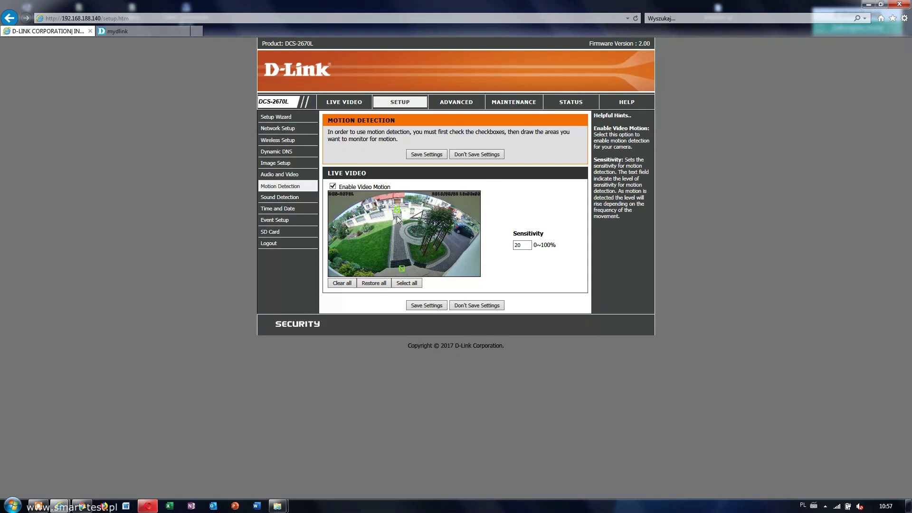
click(272, 199)
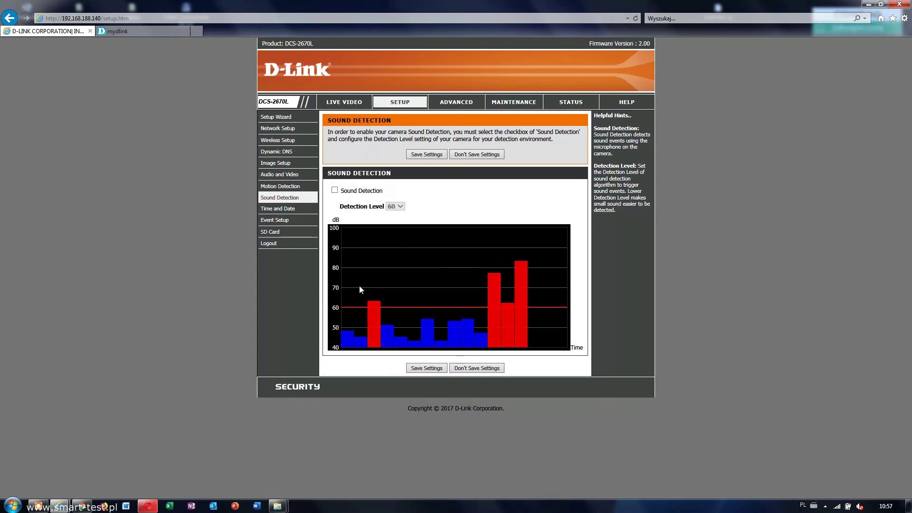
click(283, 211)
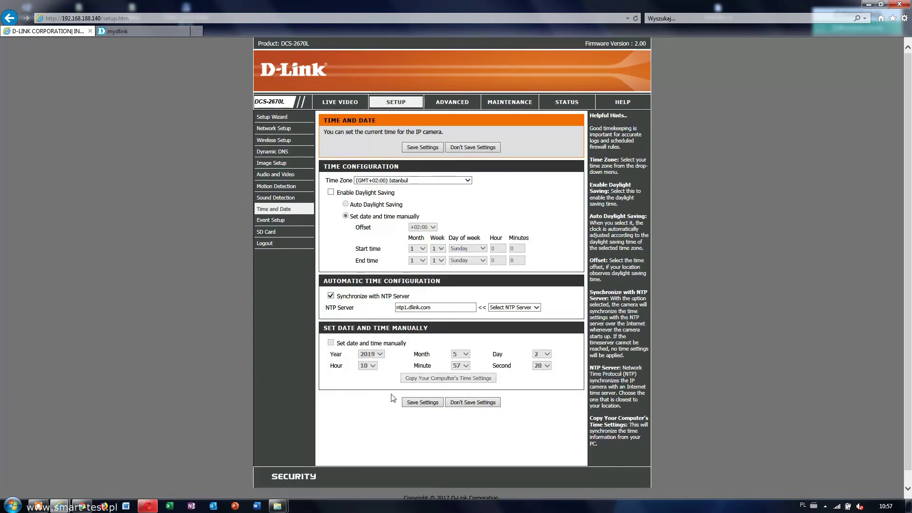
Open the kartasd server entry in the event setup and examine its server types, ending with SD Card selected.
click(269, 221)
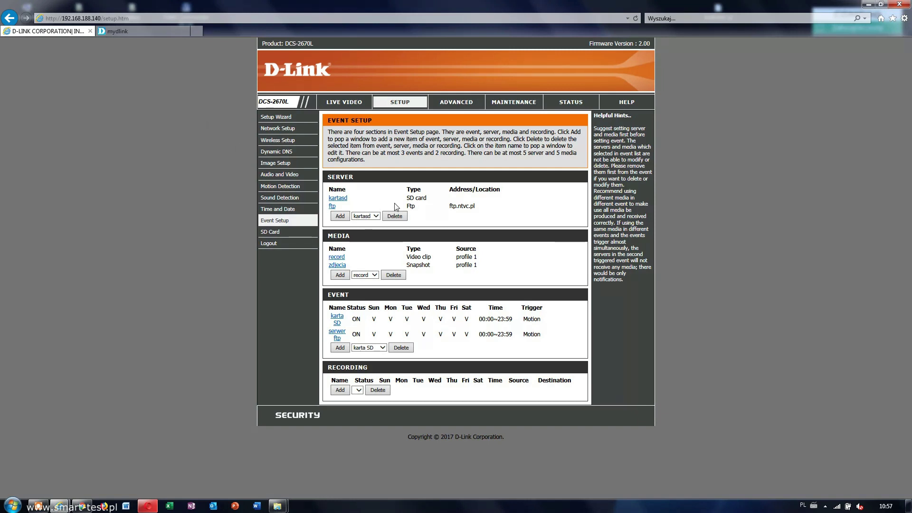
click(339, 197)
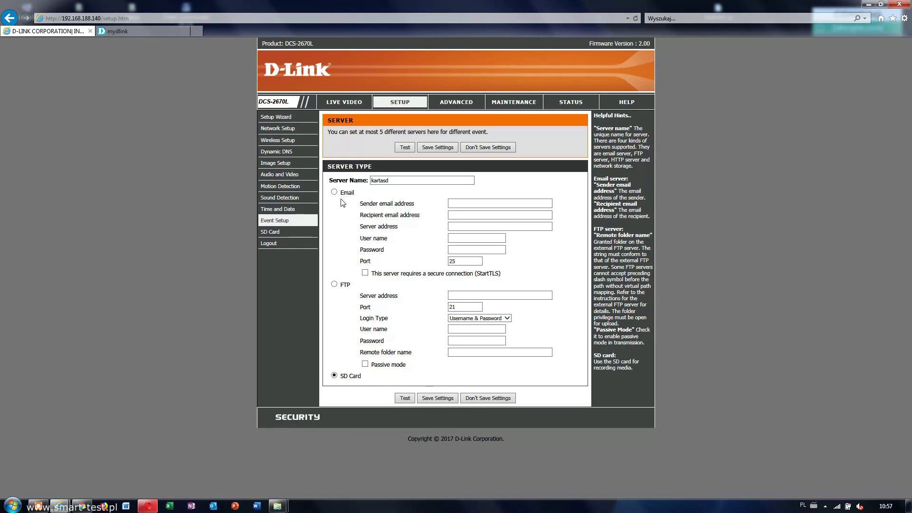
click(334, 284)
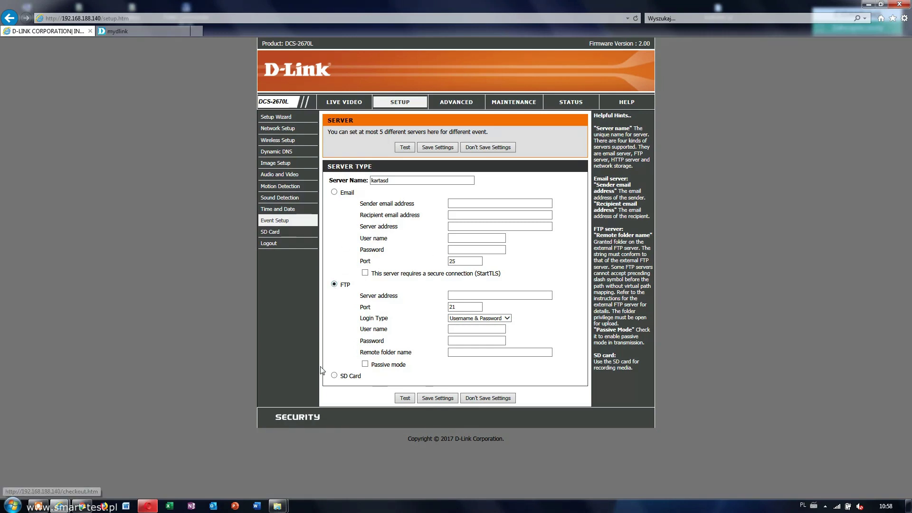
click(334, 375)
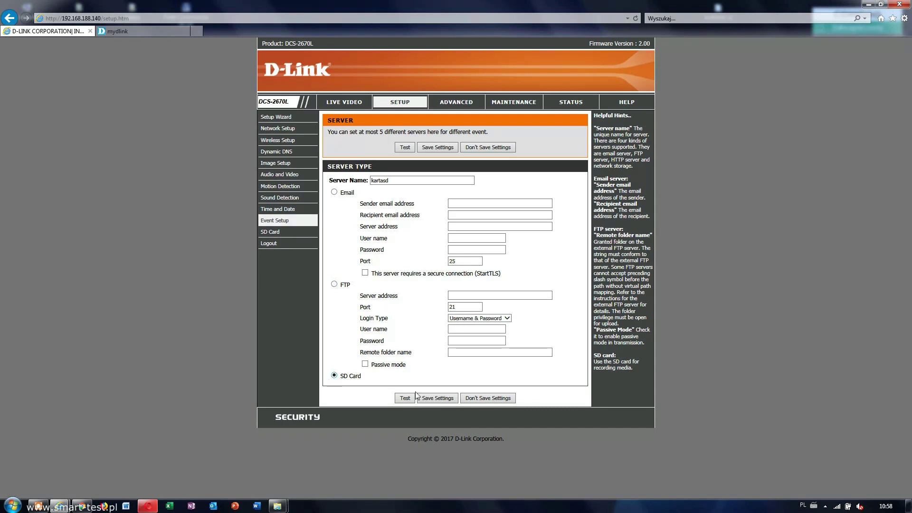
Review the video clip settings of the record media entry and return to the event setup overview.
click(281, 221)
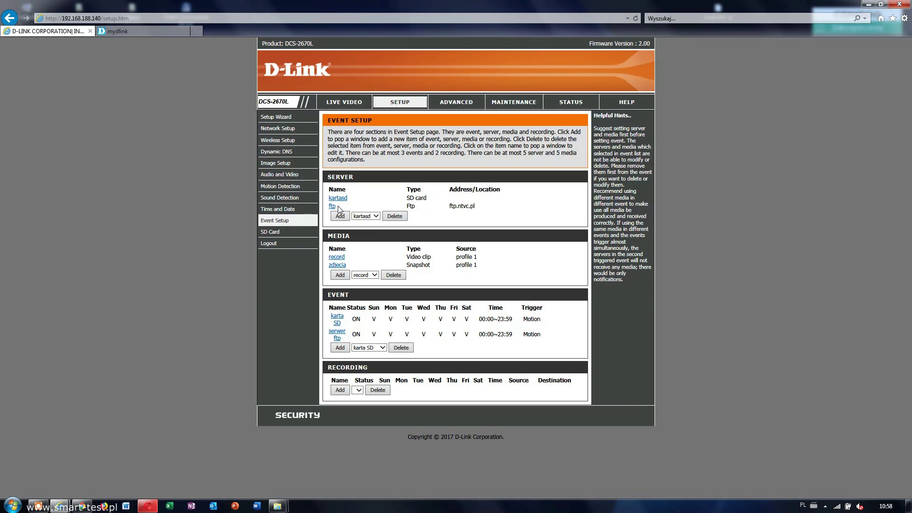
click(337, 258)
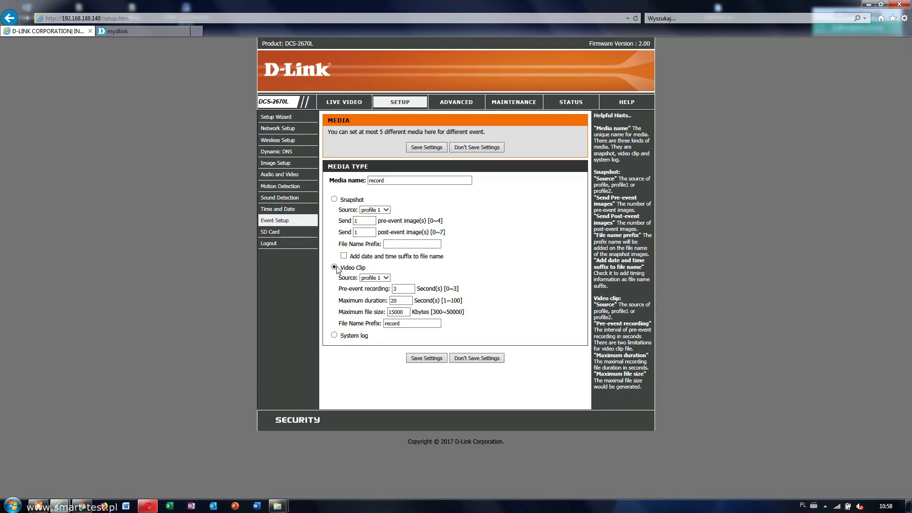
click(288, 222)
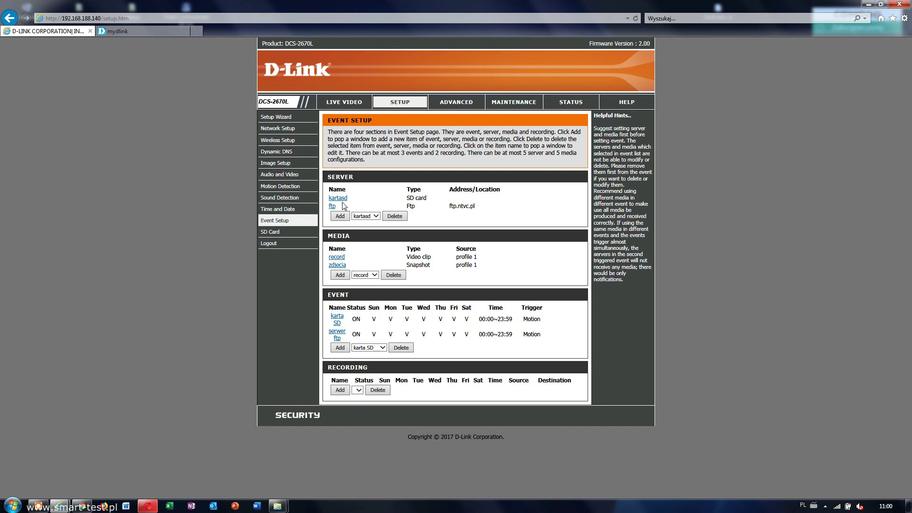
Examine the karta SD event's trigger, schedule and action settings, keeping kartasd as the action, and return to the event overview.
click(337, 319)
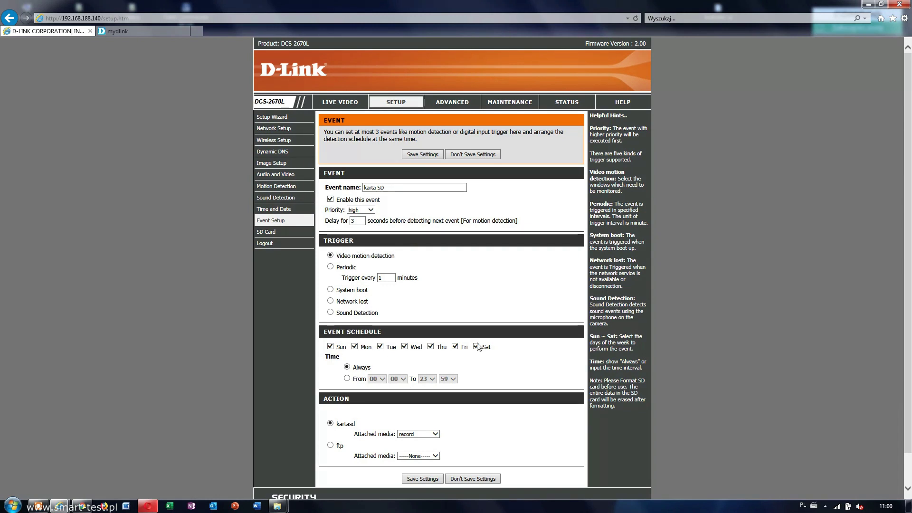
scroll(345, 354, down, 2)
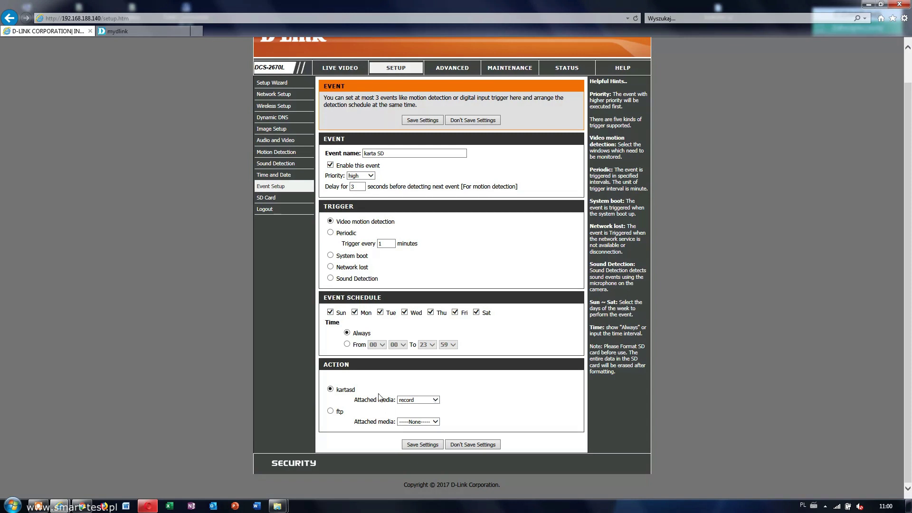
click(330, 411)
click(330, 389)
click(271, 187)
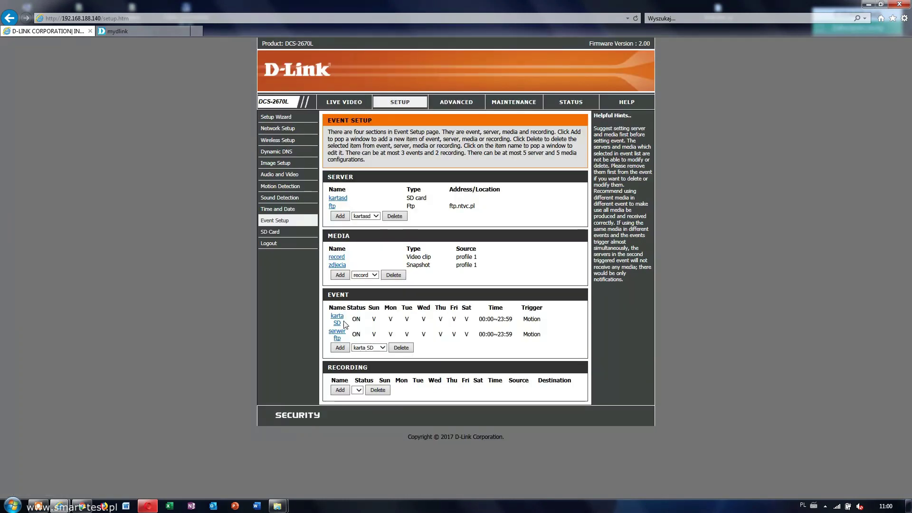
Examine the serwer ftp event's settings and its attached media options, keeping zdjecia for the ftp action.
click(338, 338)
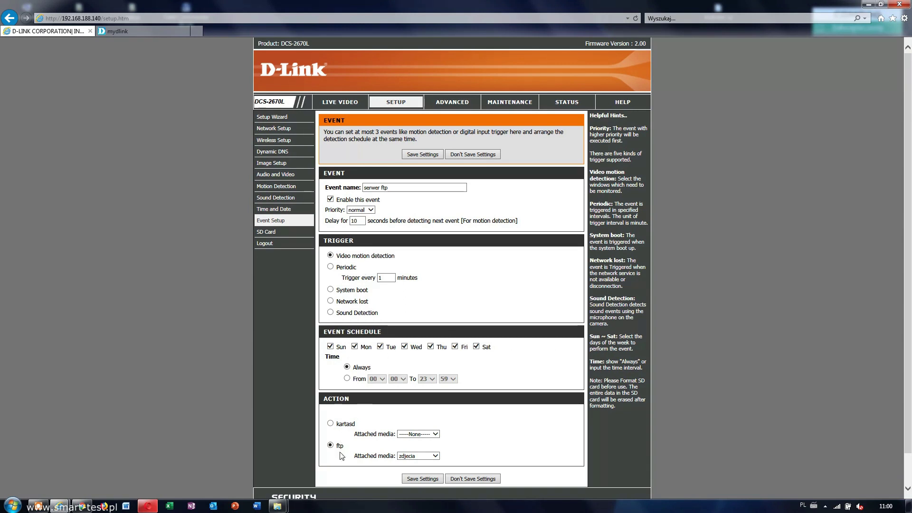
click(435, 456)
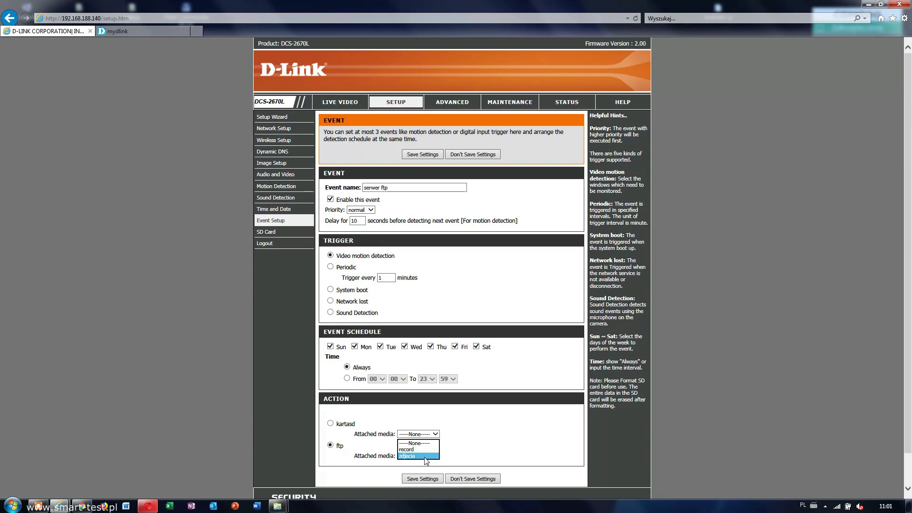
click(425, 457)
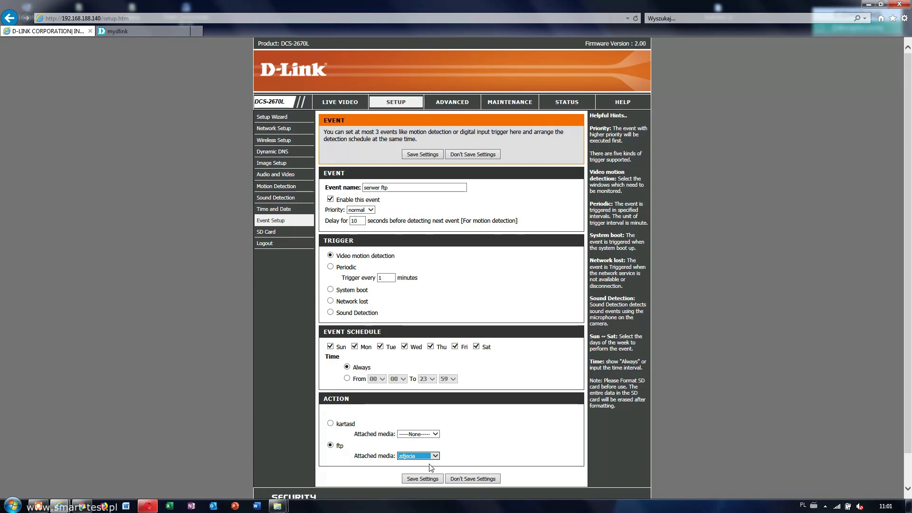
Look at the blank form for adding an event server and return to the event setup overview without saving.
click(277, 221)
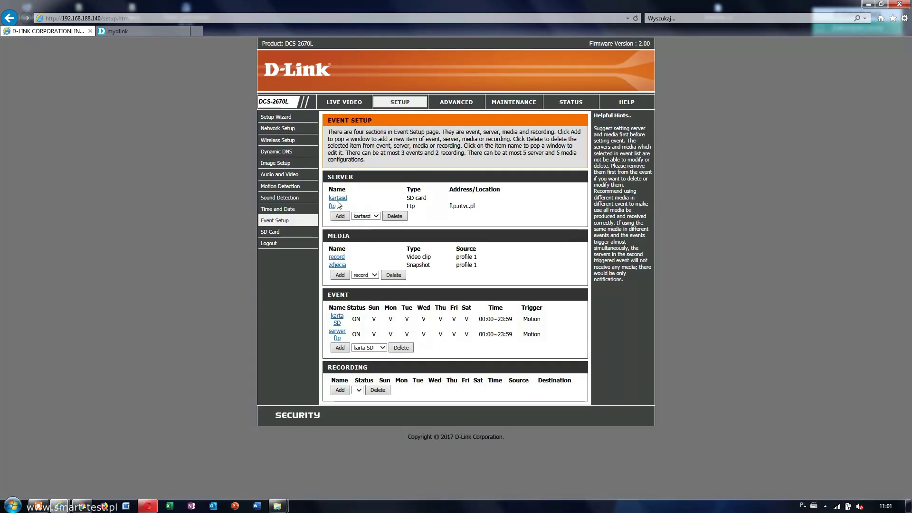
click(341, 216)
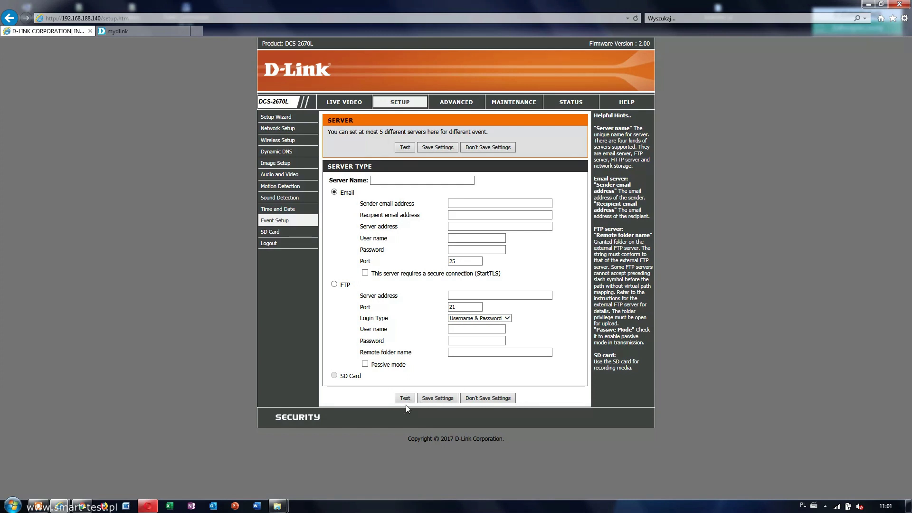
click(275, 221)
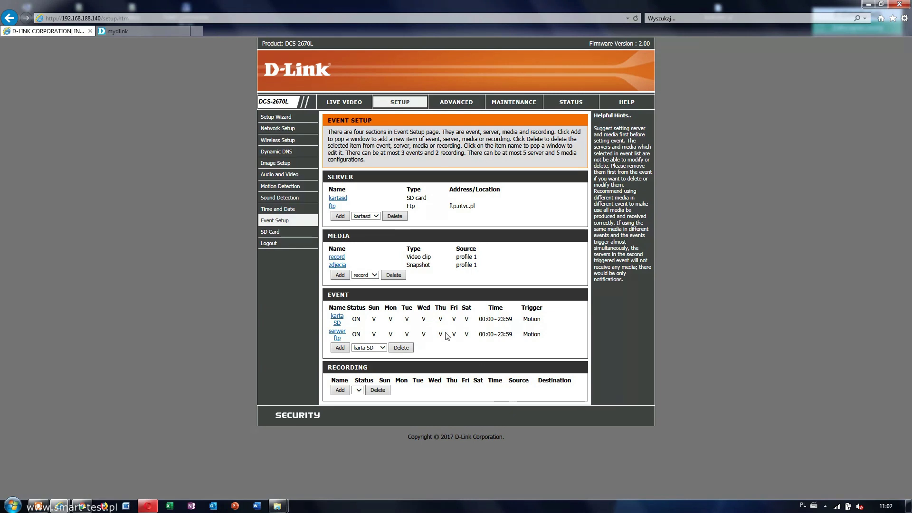
Browse the SD card's video recordings down to folder 11 of 20190502.
click(275, 235)
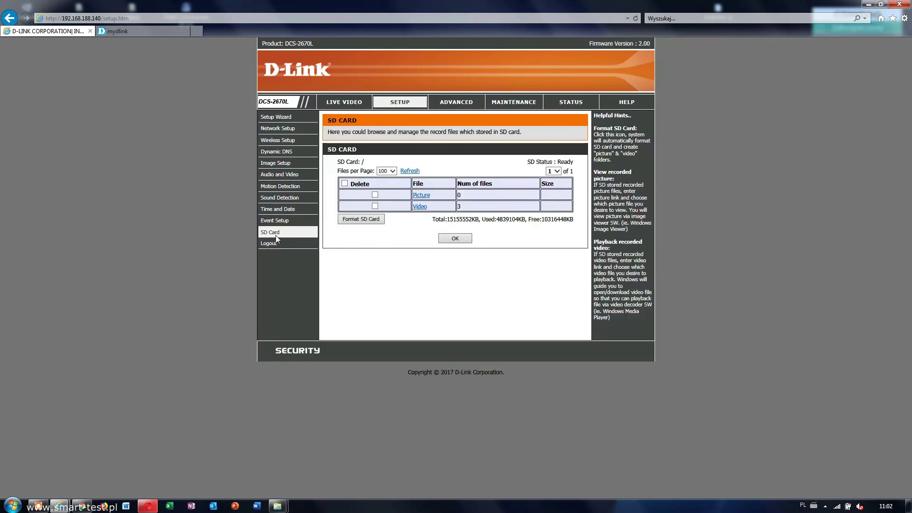
click(419, 206)
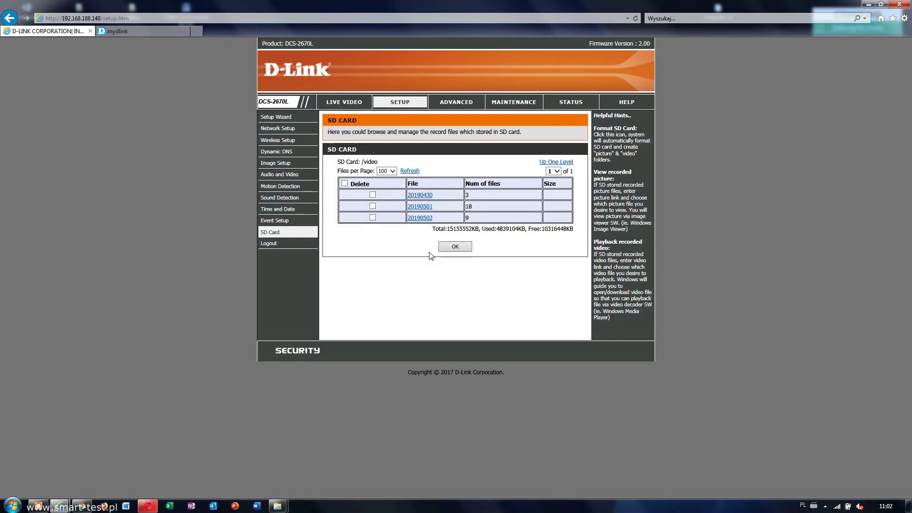
click(421, 219)
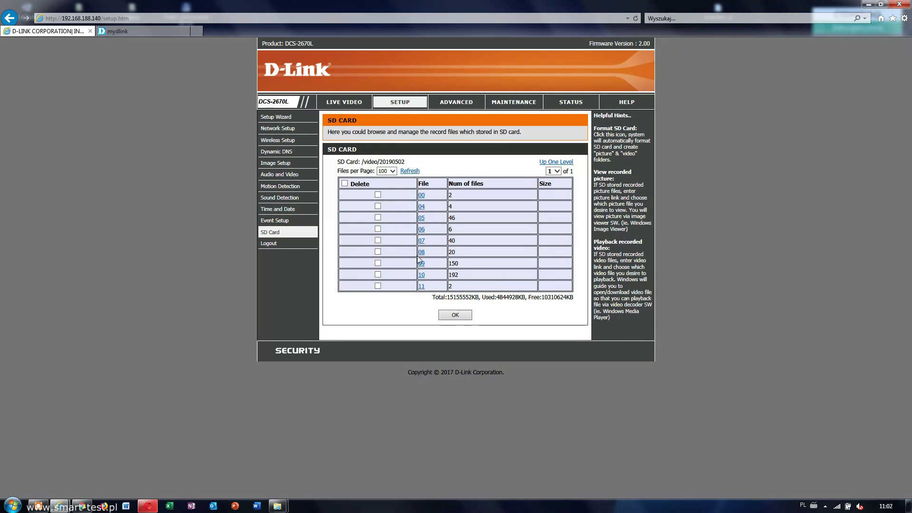
click(423, 289)
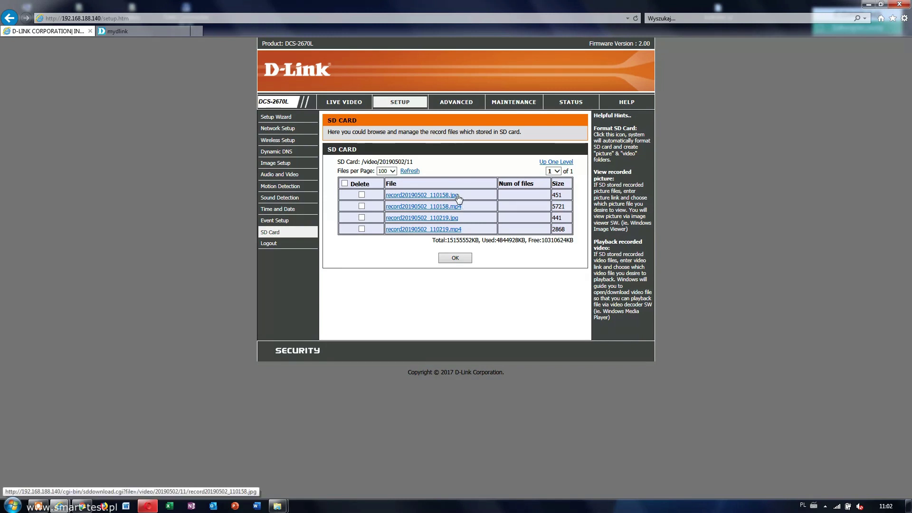
View the snapshot record20190502_110219.jpg, close the image viewer and return to the SD card's root folder.
click(445, 231)
click(455, 223)
click(557, 493)
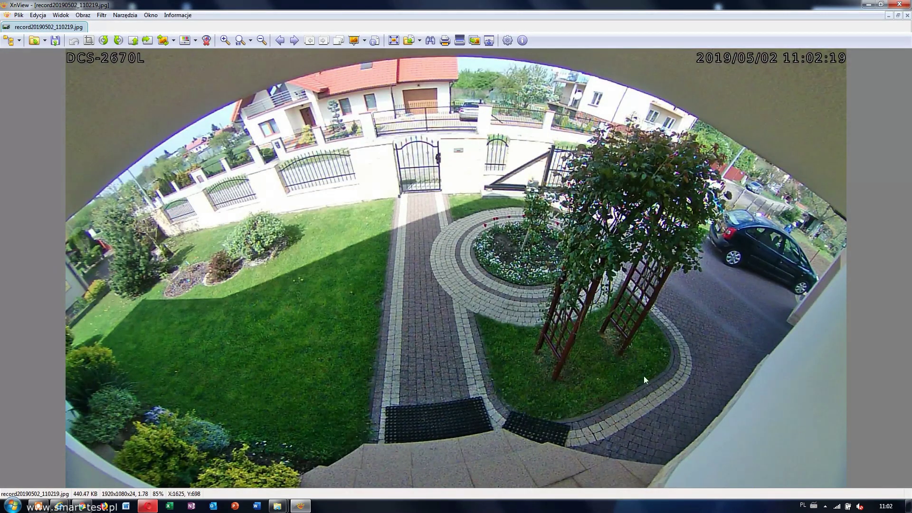
click(897, 5)
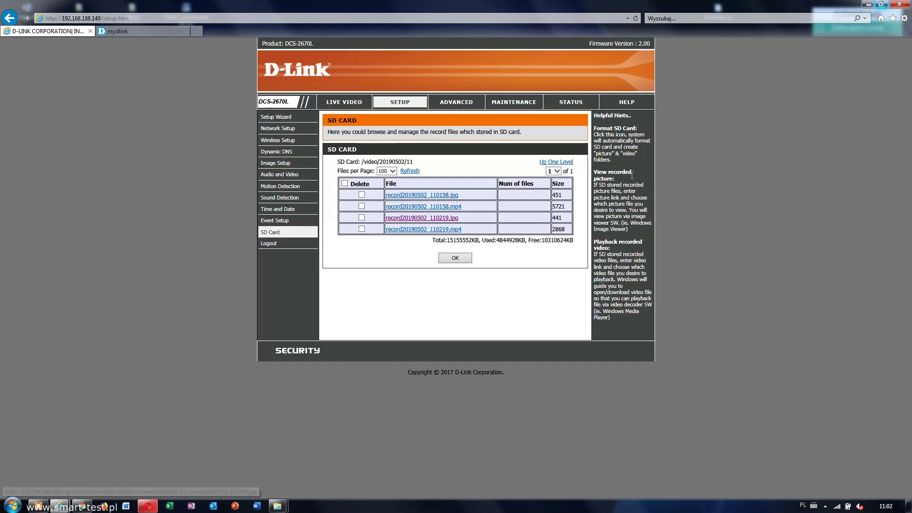
click(557, 162)
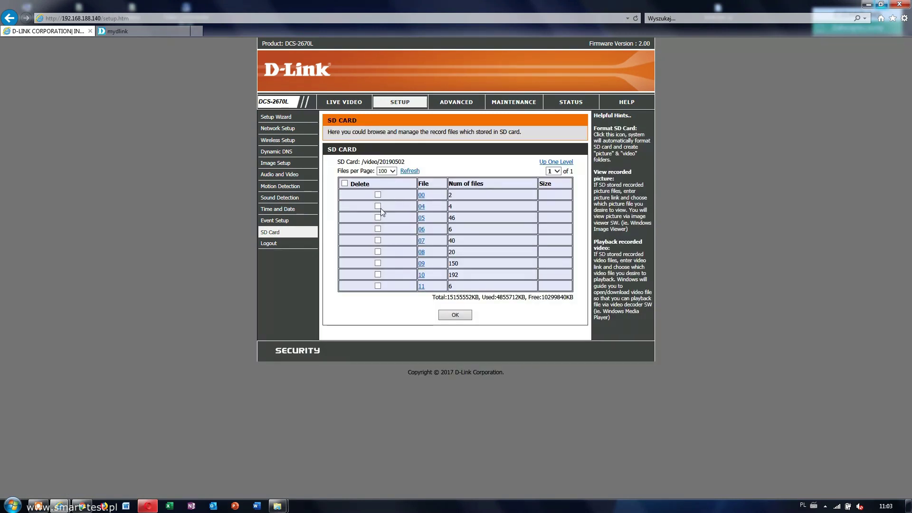
click(267, 234)
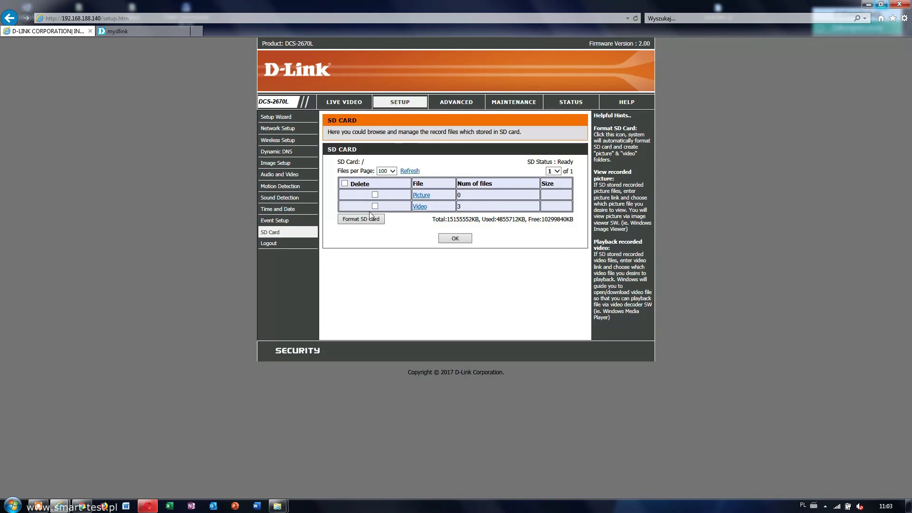
Review the camera's ICR and IR light settings and its administrator maintenance settings.
click(453, 102)
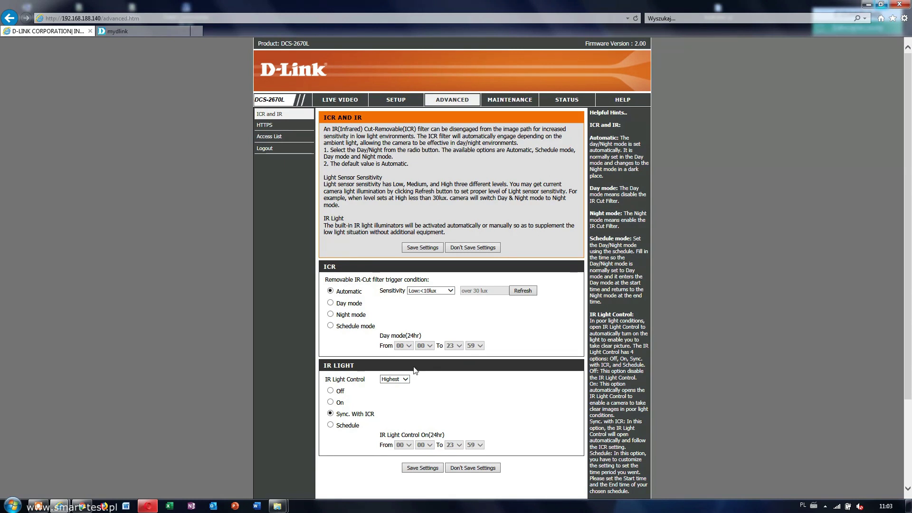
click(502, 101)
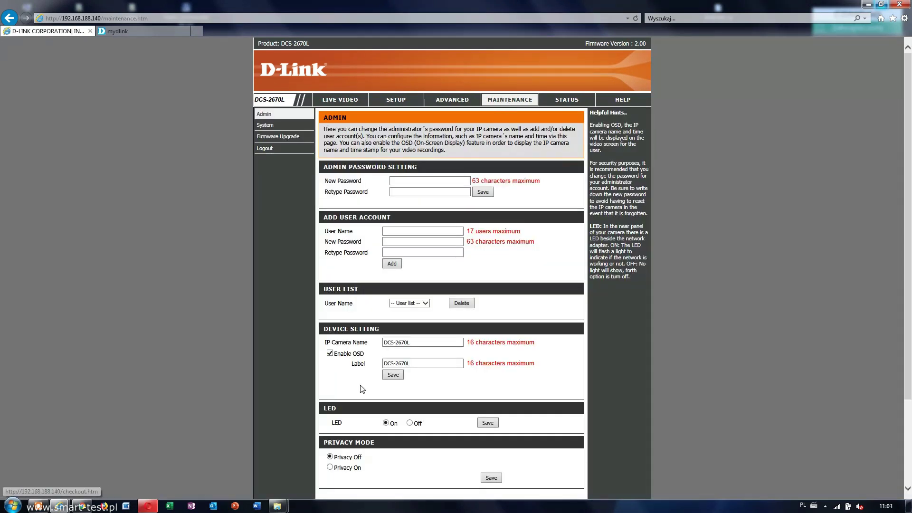
Look over the administrator maintenance page, then open the camera's live video view.
scroll(398, 428, down, 3)
scroll(399, 425, up, 3)
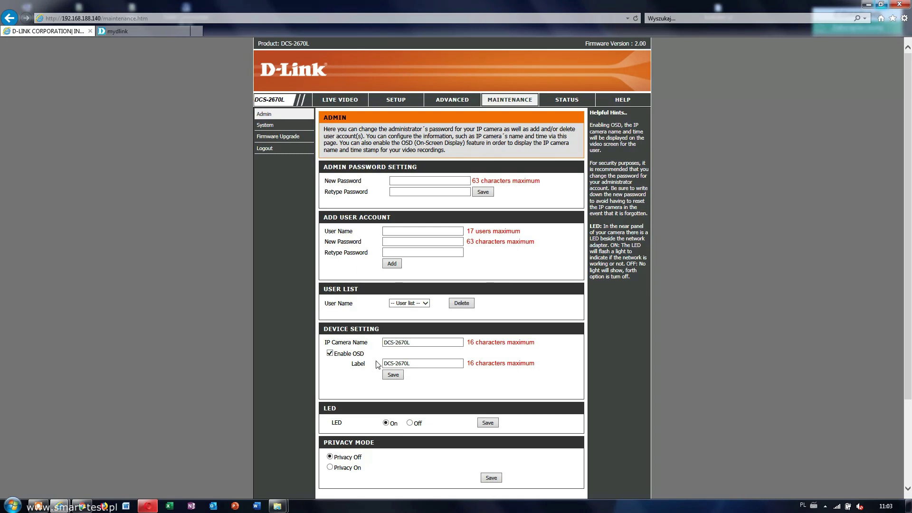
click(453, 104)
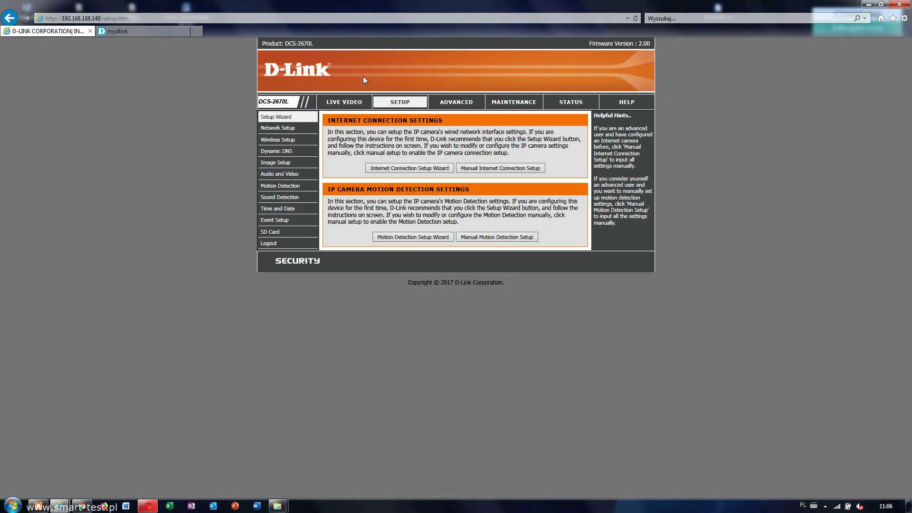
click(346, 103)
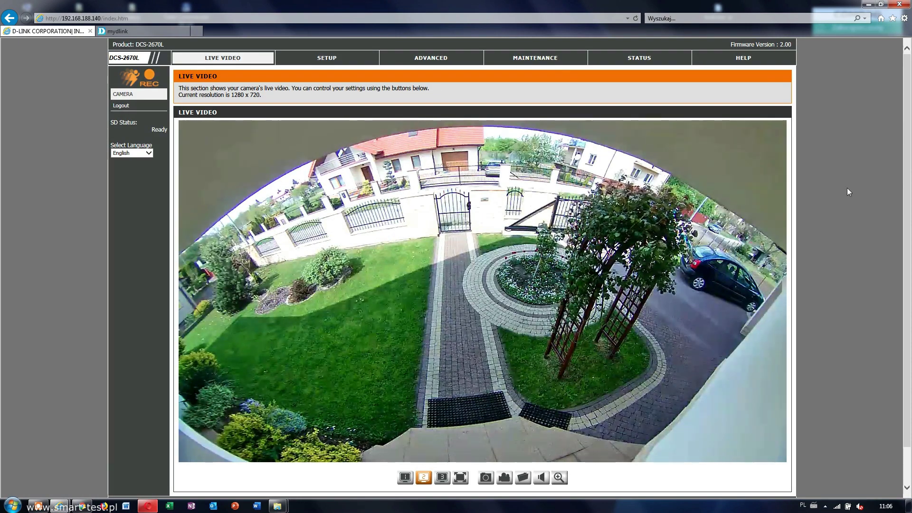
scroll(519, 391, down, 2)
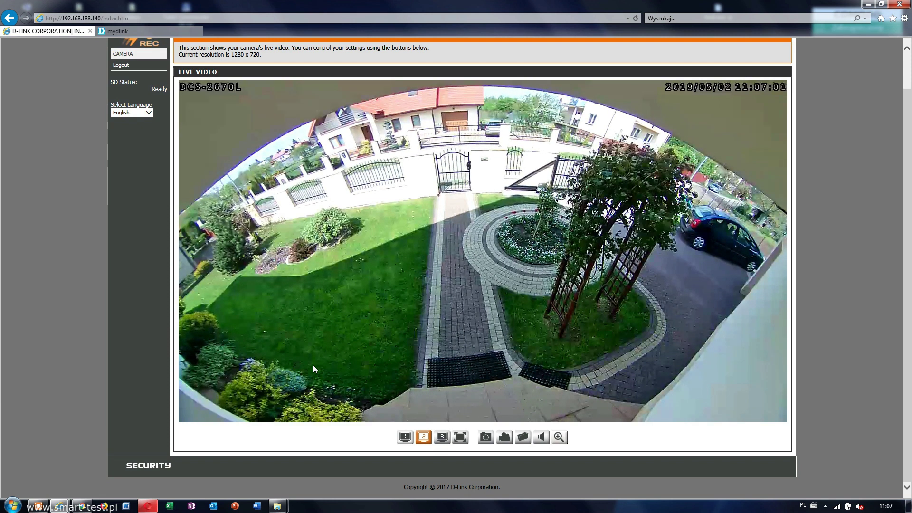
Compare the live video in stream profiles 1 and 3, then return to profile 2.
click(405, 438)
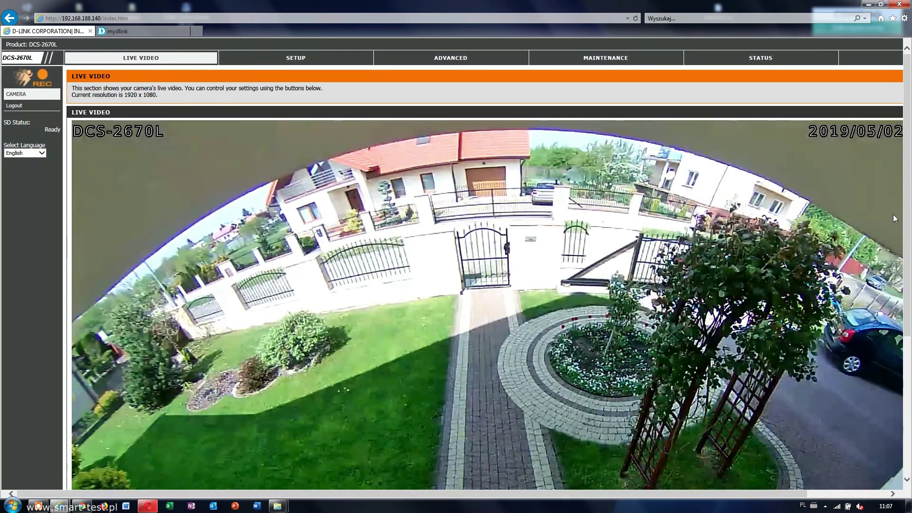
scroll(717, 309, down, 3)
scroll(716, 309, up, 3)
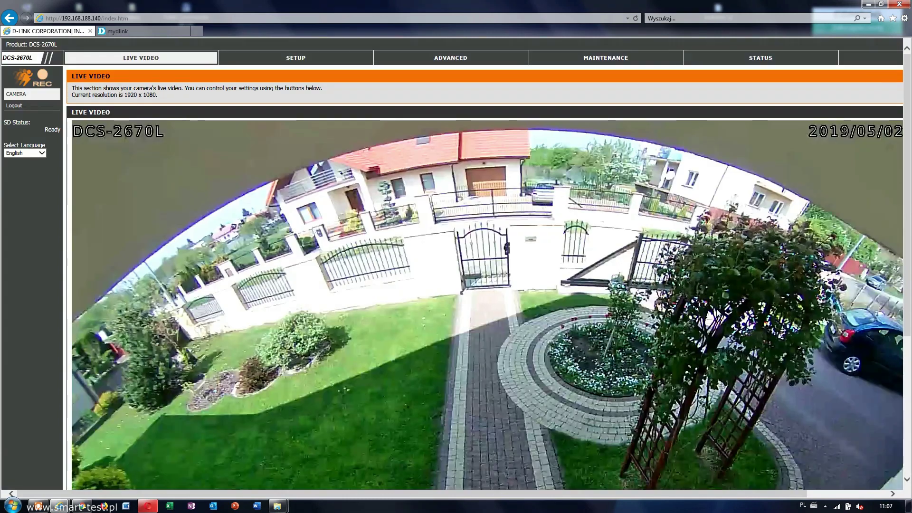
scroll(664, 386, down, 3)
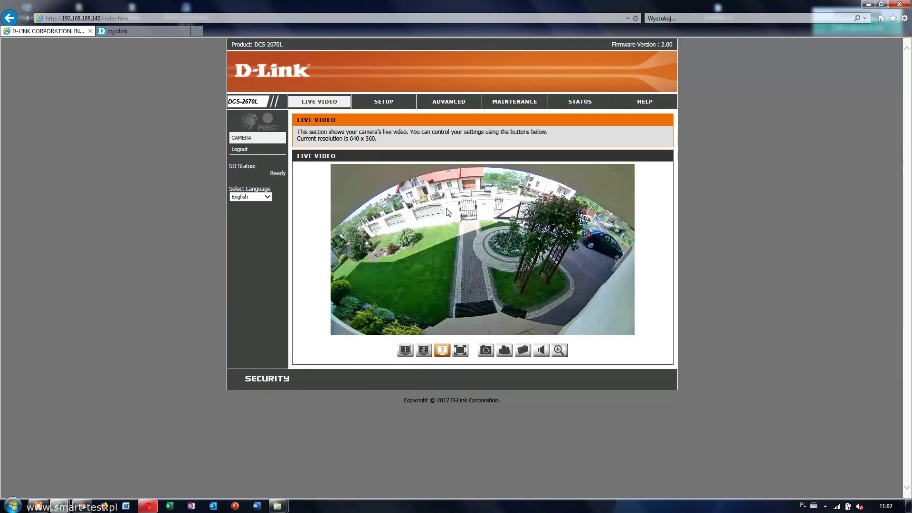
click(424, 351)
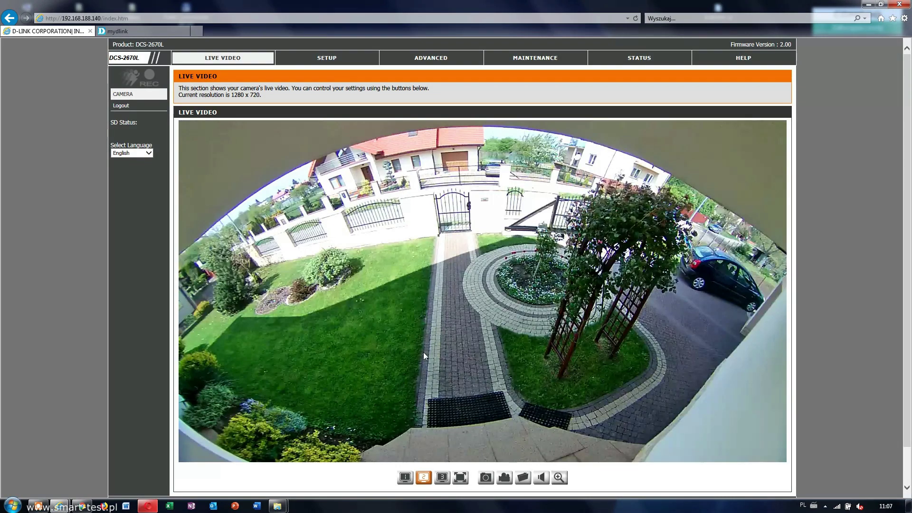
View the profile 2 live video in full screen and return to the normal page view.
scroll(636, 346, down, 1)
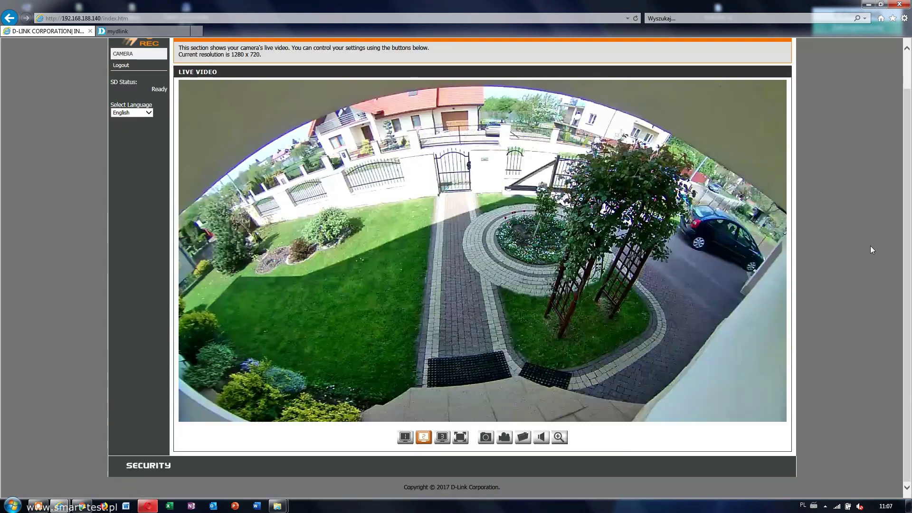
click(460, 437)
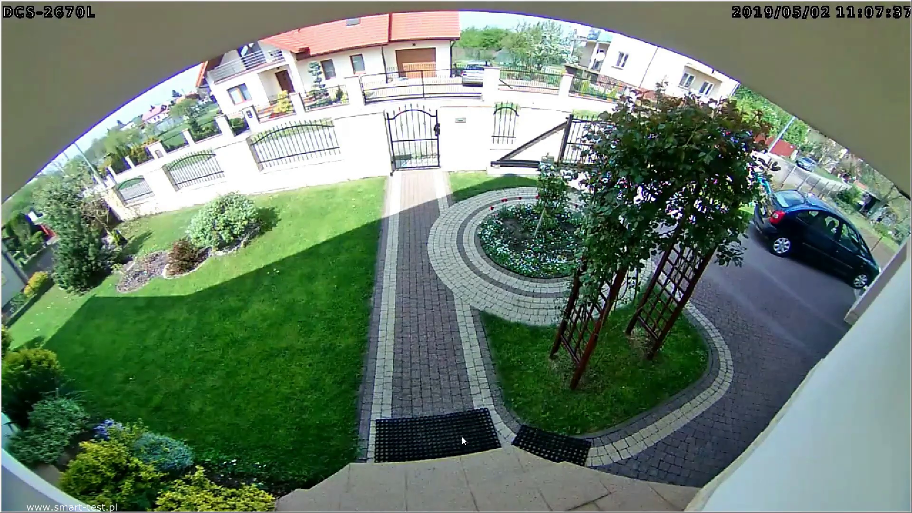
key(Escape)
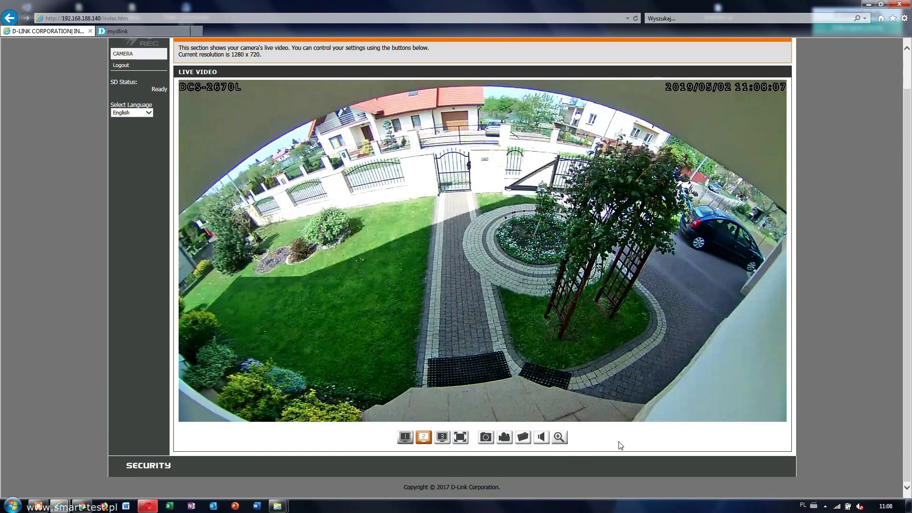
Look at the live video's digital zoom control and close its Zoom window without magnifying the picture.
click(562, 438)
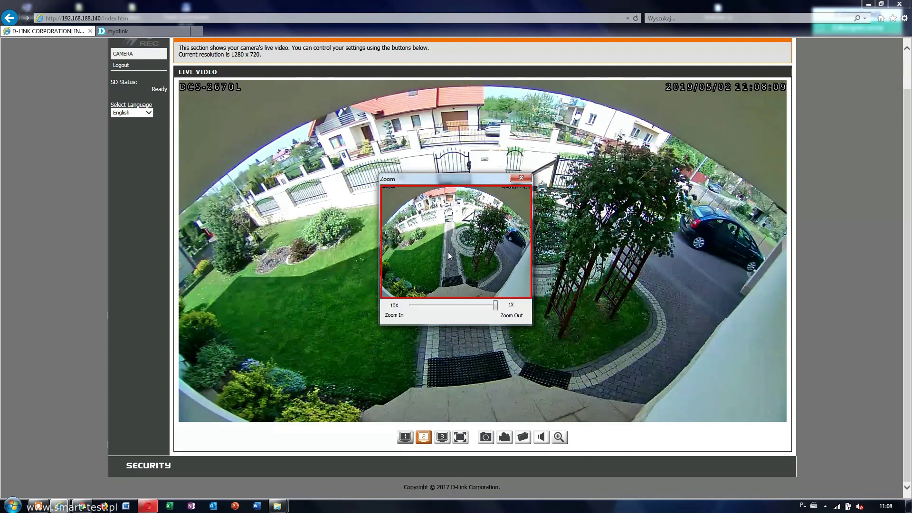
mouse_move(495, 307)
mouse_down()
mouse_move(431, 311)
mouse_move(496, 308)
mouse_up()
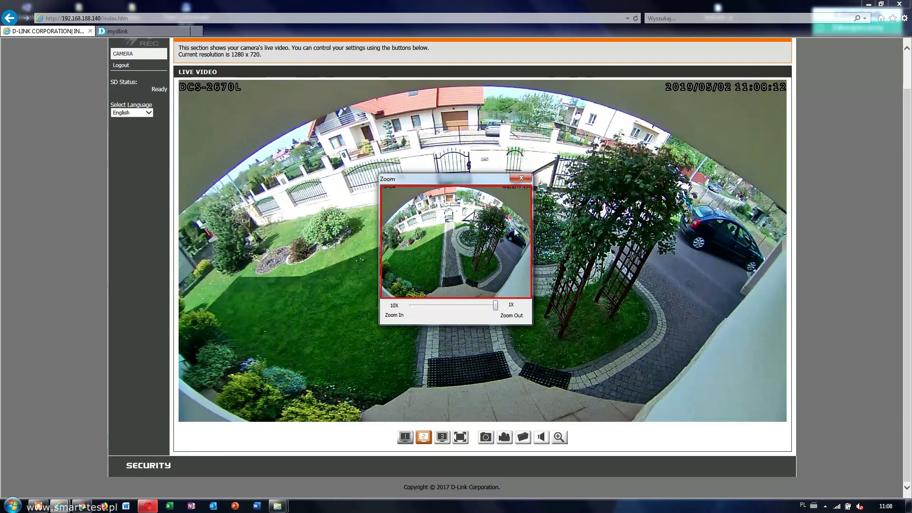
click(522, 178)
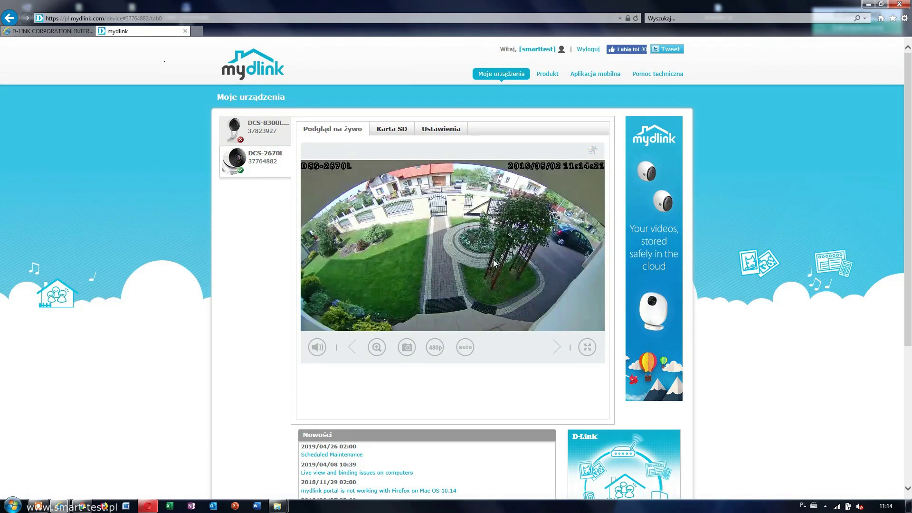
Set the DCS-2670L live view in mydlink to HD quality and toggle its sound.
click(436, 349)
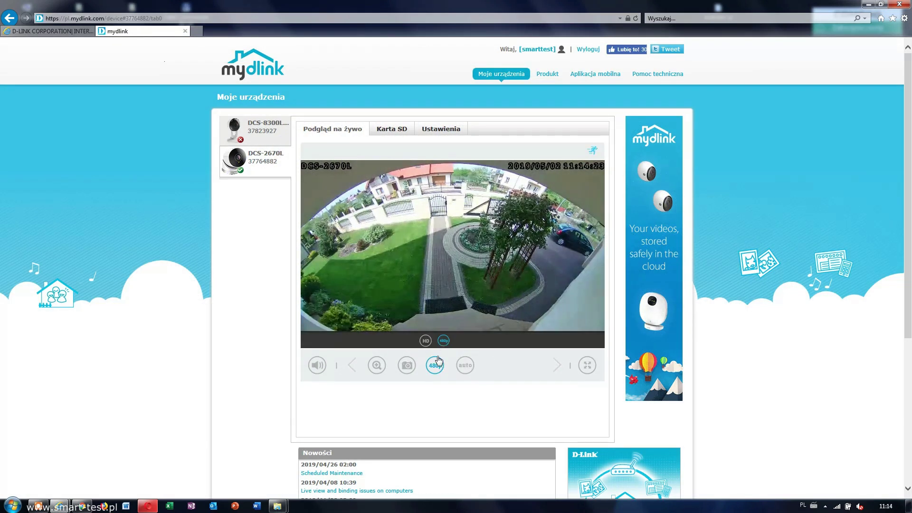
click(427, 342)
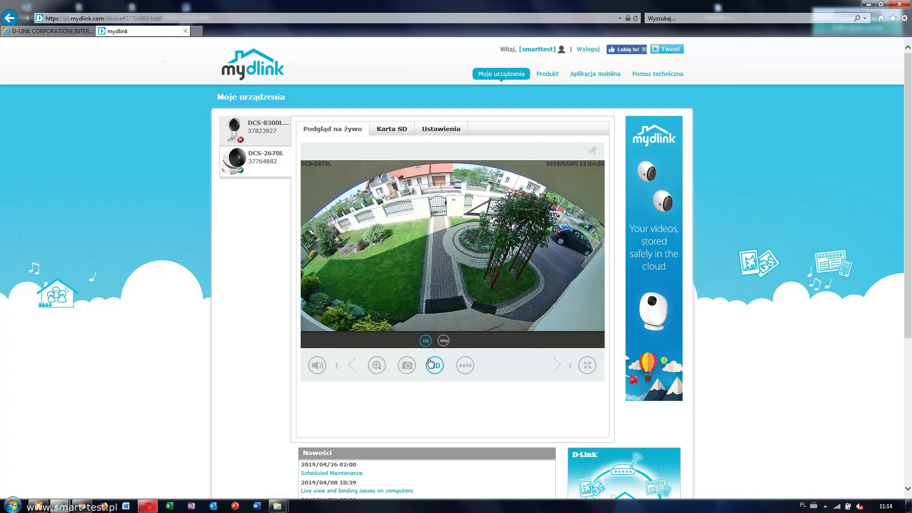
click(318, 365)
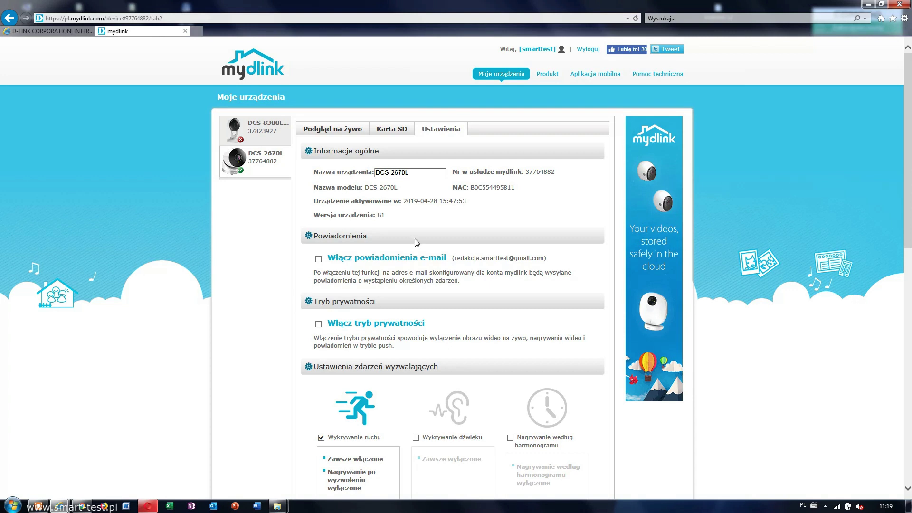
Review the camera's mydlink settings for e-mail notifications, privacy mode, event triggers and full SD card behaviour.
scroll(408, 295, down, 5)
scroll(407, 270, up, 5)
scroll(360, 332, down, 2)
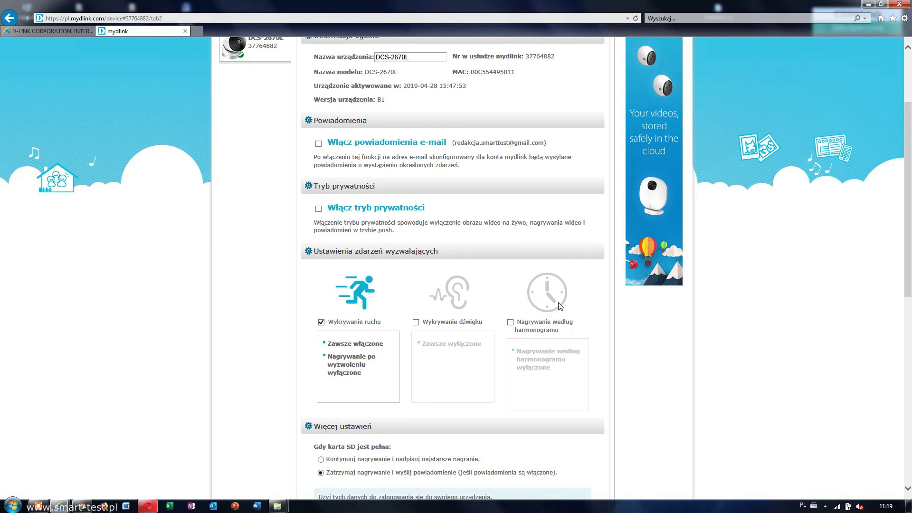
scroll(542, 328, down, 2)
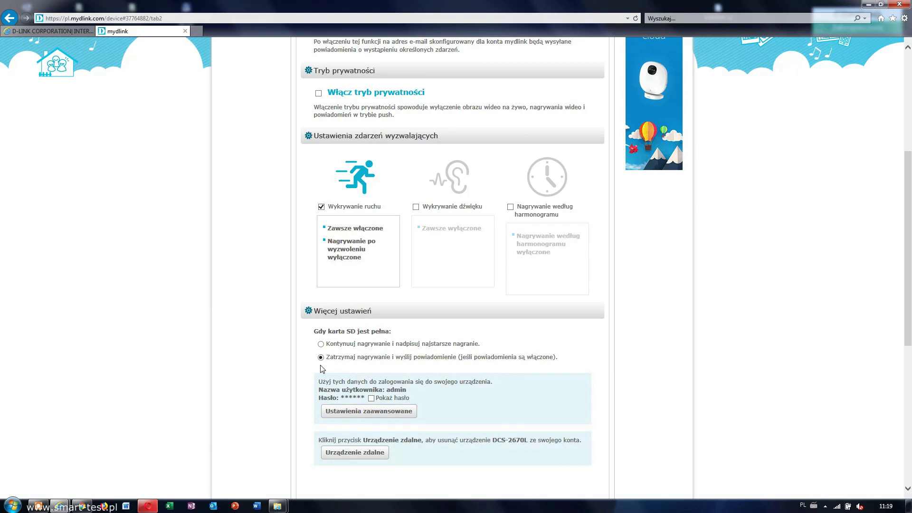
scroll(449, 352, up, 5)
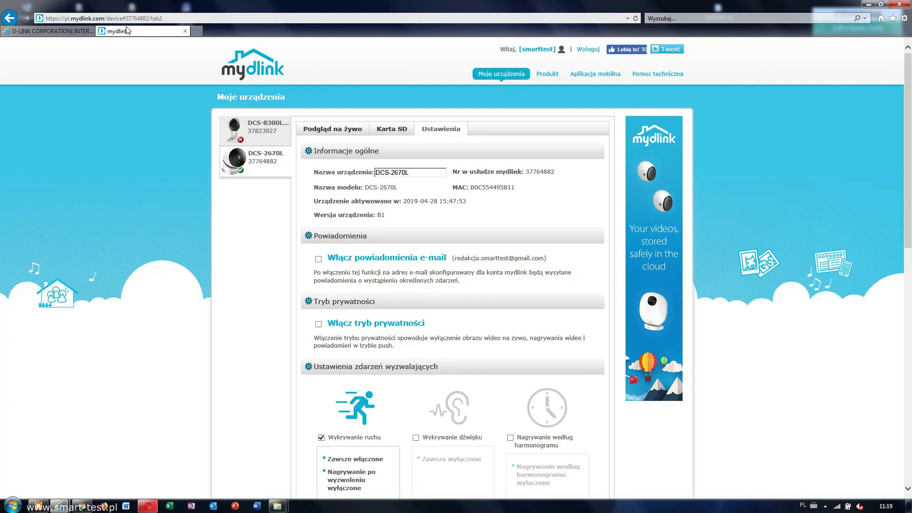
Return to the camera's own page and view the night snapshot record20190502_000155.jpg from folder 2 of kam zdjęcia.
click(55, 31)
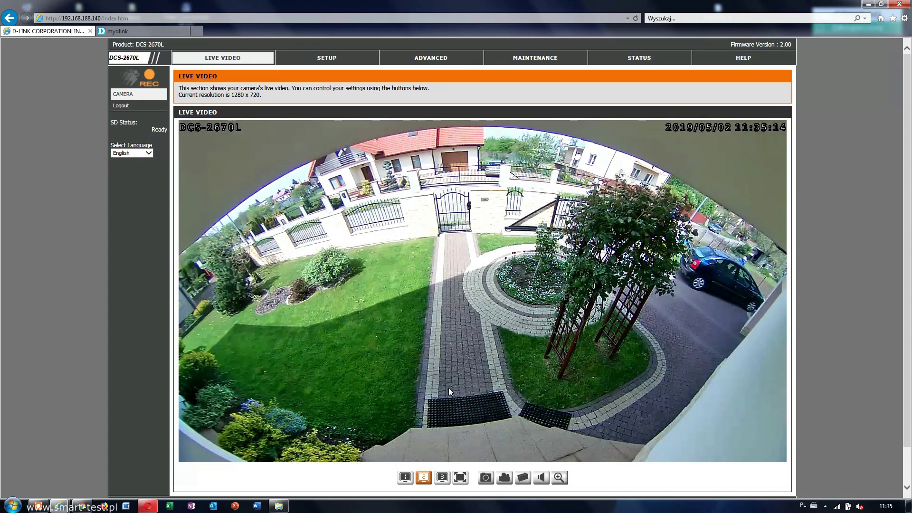
click(281, 507)
double_click(294, 151)
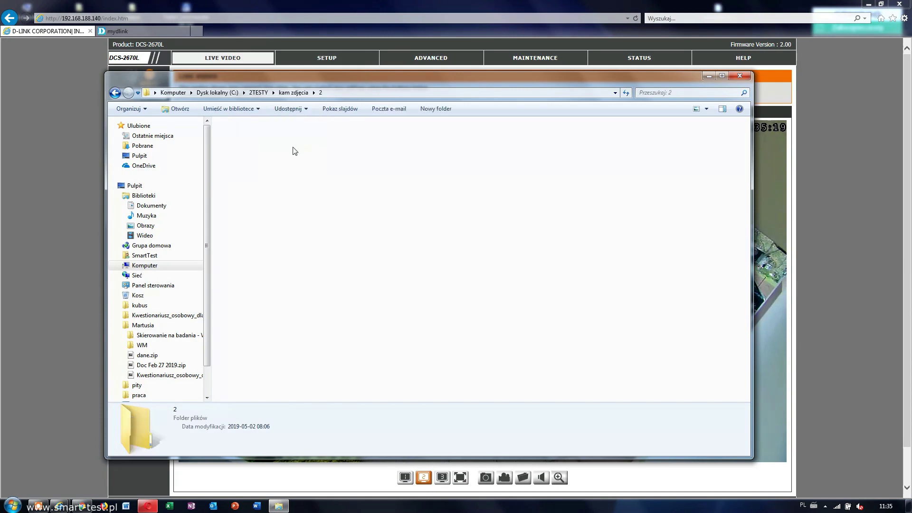
click(295, 151)
double_click(294, 151)
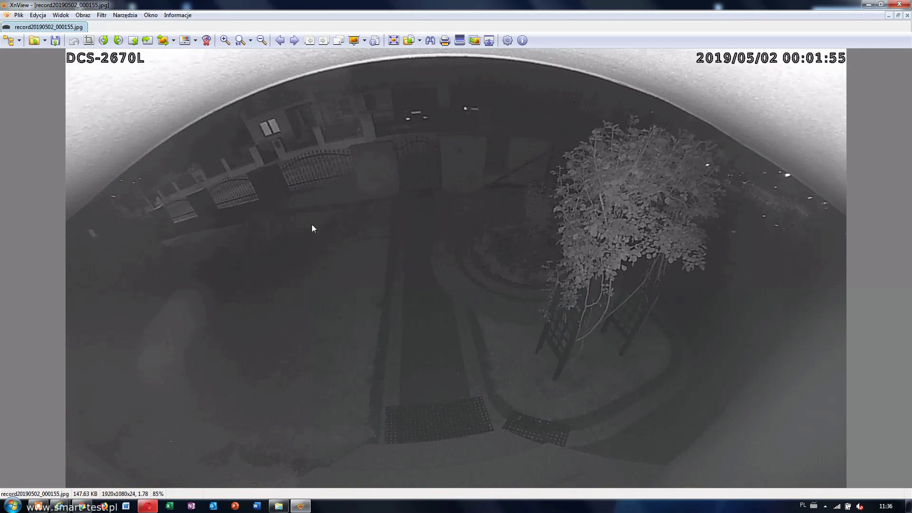
click(897, 5)
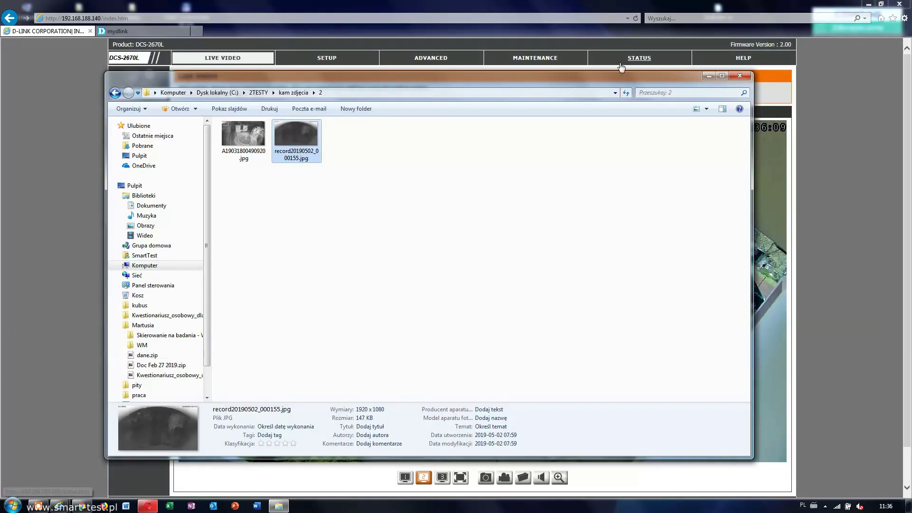
click(709, 76)
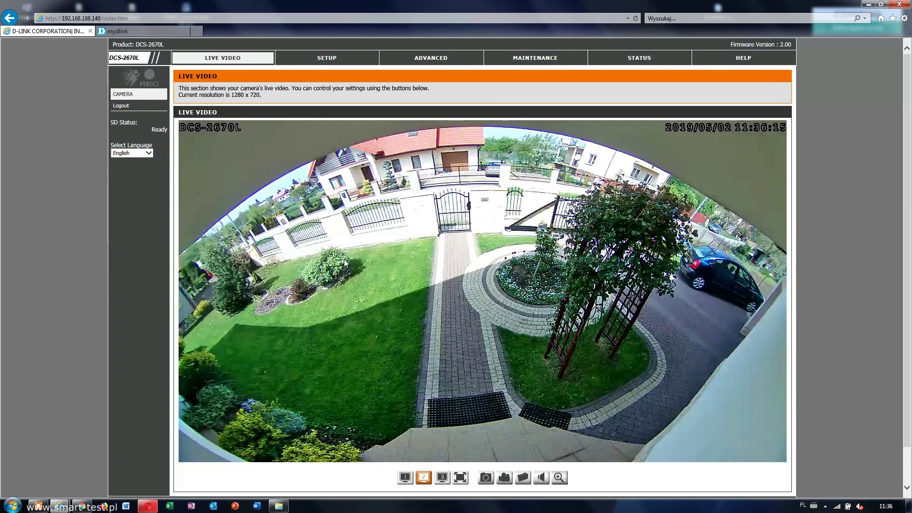
Compare the daytime snapshots A19032014512720.jpg and record20190502_080012.jpg from folder 1 of kam zdjęcia, then close the image viewer.
click(504, 477)
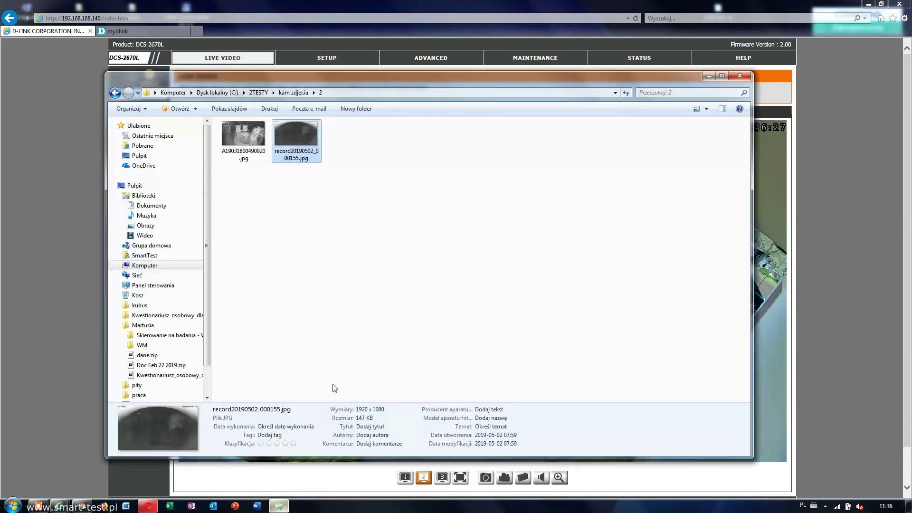
click(287, 93)
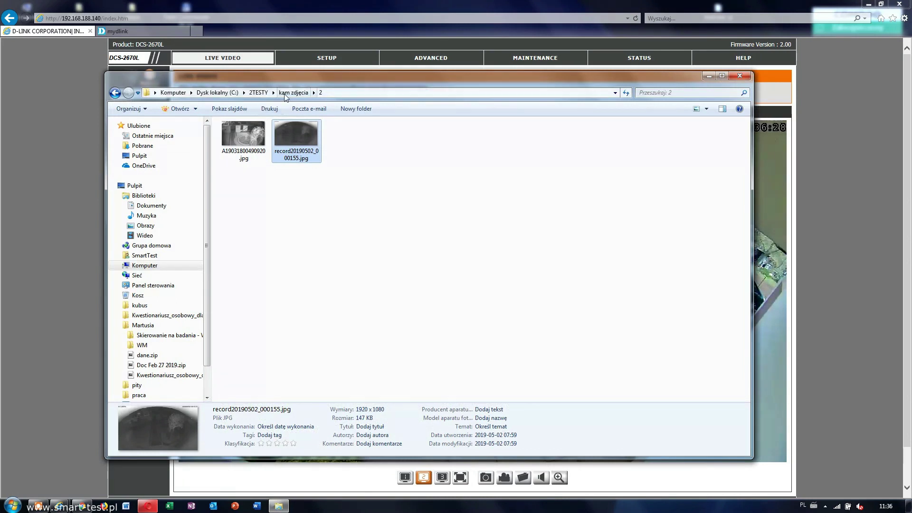
double_click(241, 145)
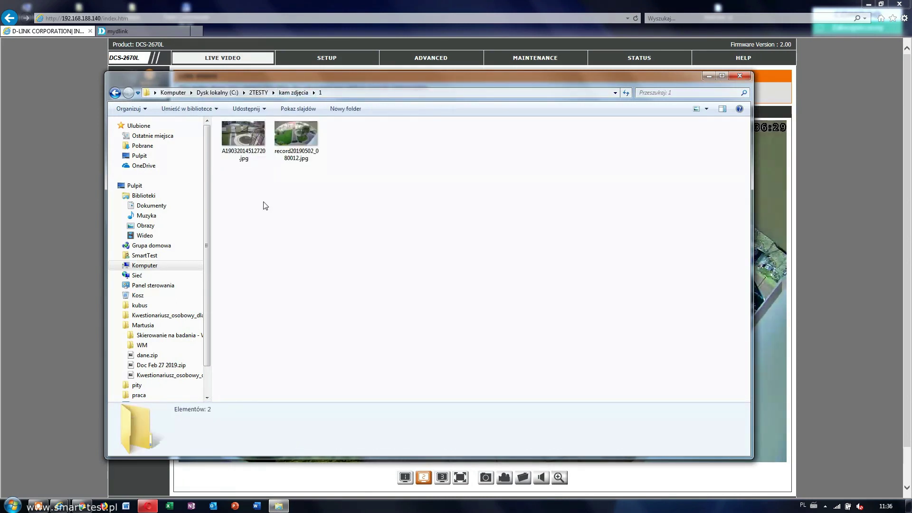
double_click(254, 142)
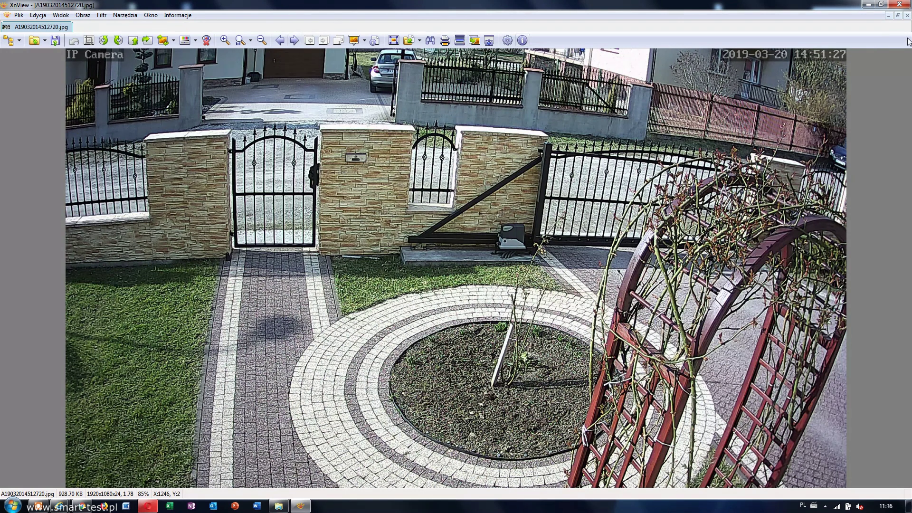
click(294, 41)
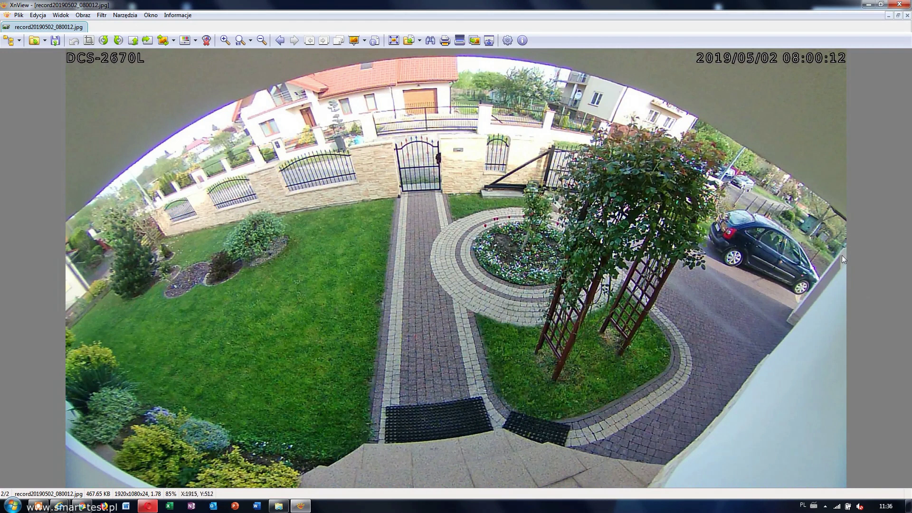
click(280, 42)
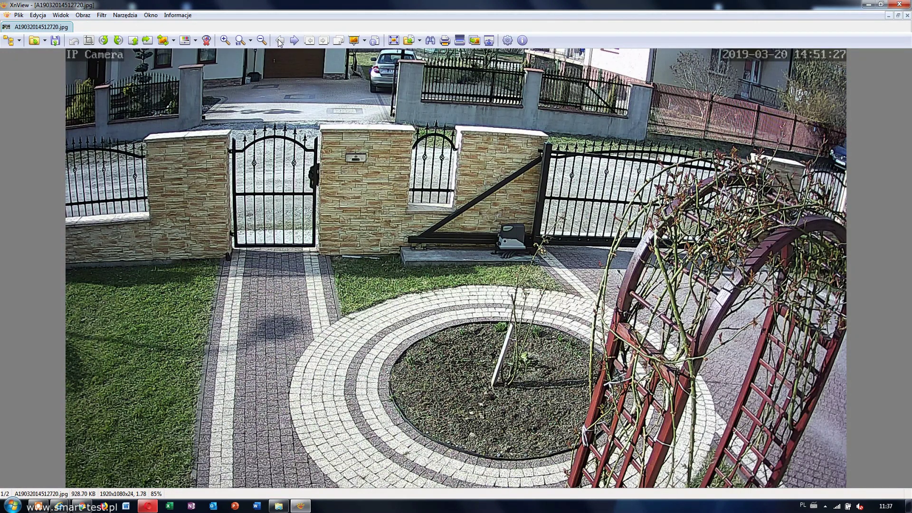
click(900, 4)
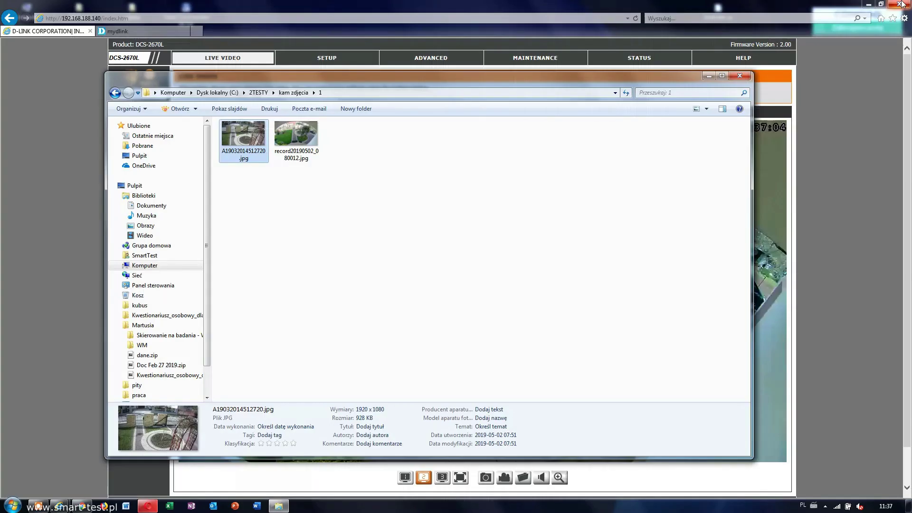
Close the snapshot folder and switch to the DCS-2670L product page in Opera.
click(741, 75)
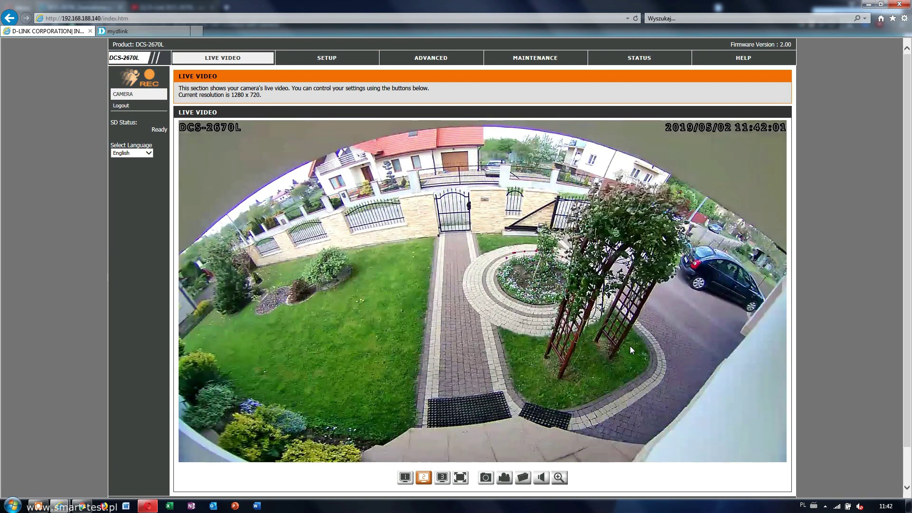
click(148, 506)
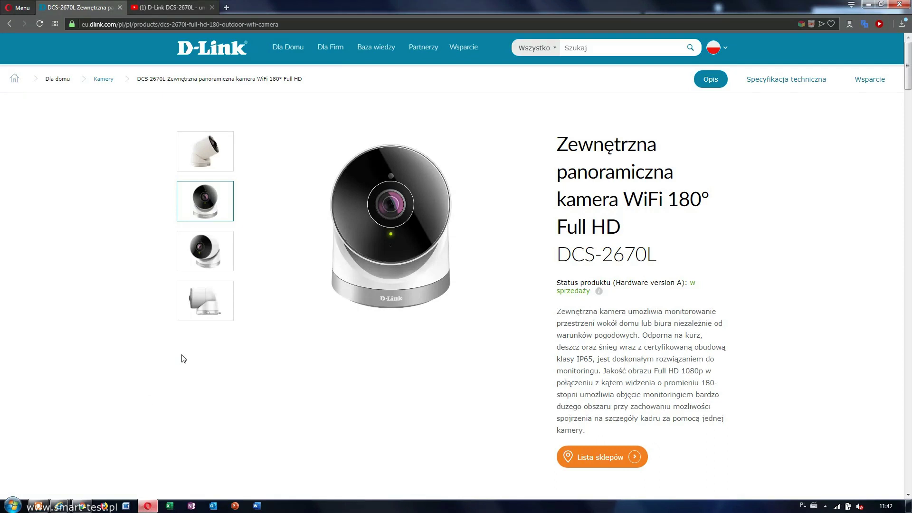